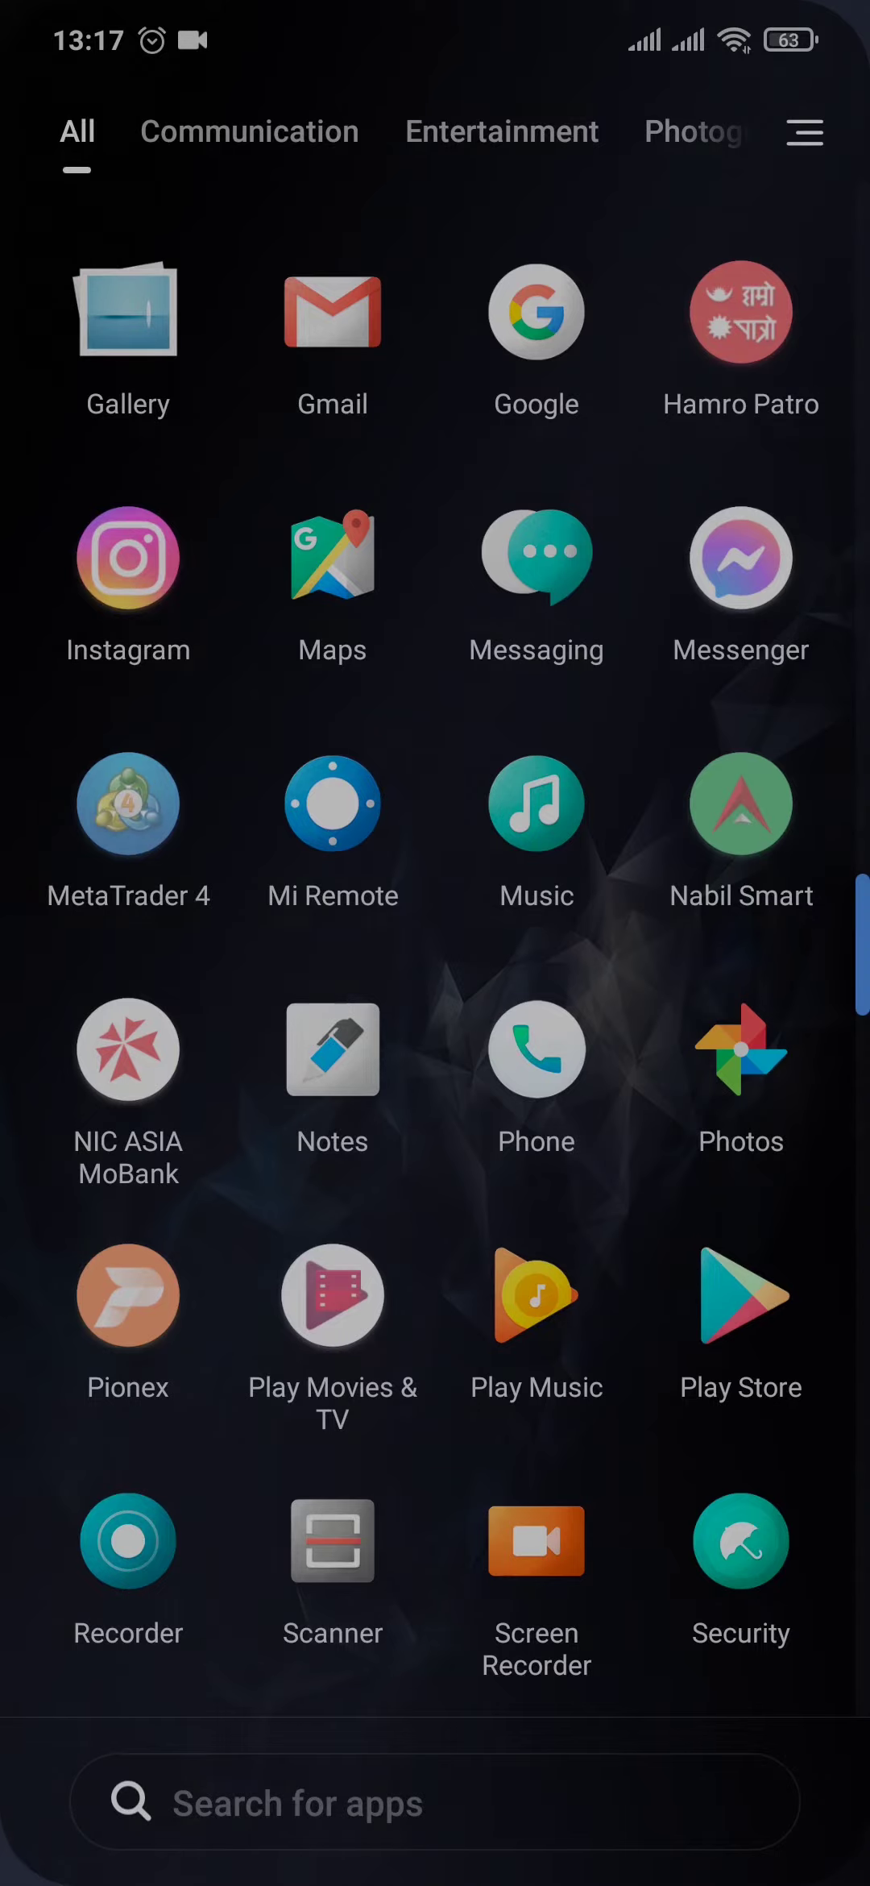
Step: Install BeReal from the Google Play Store after searching 'bereal'
click(741, 1297)
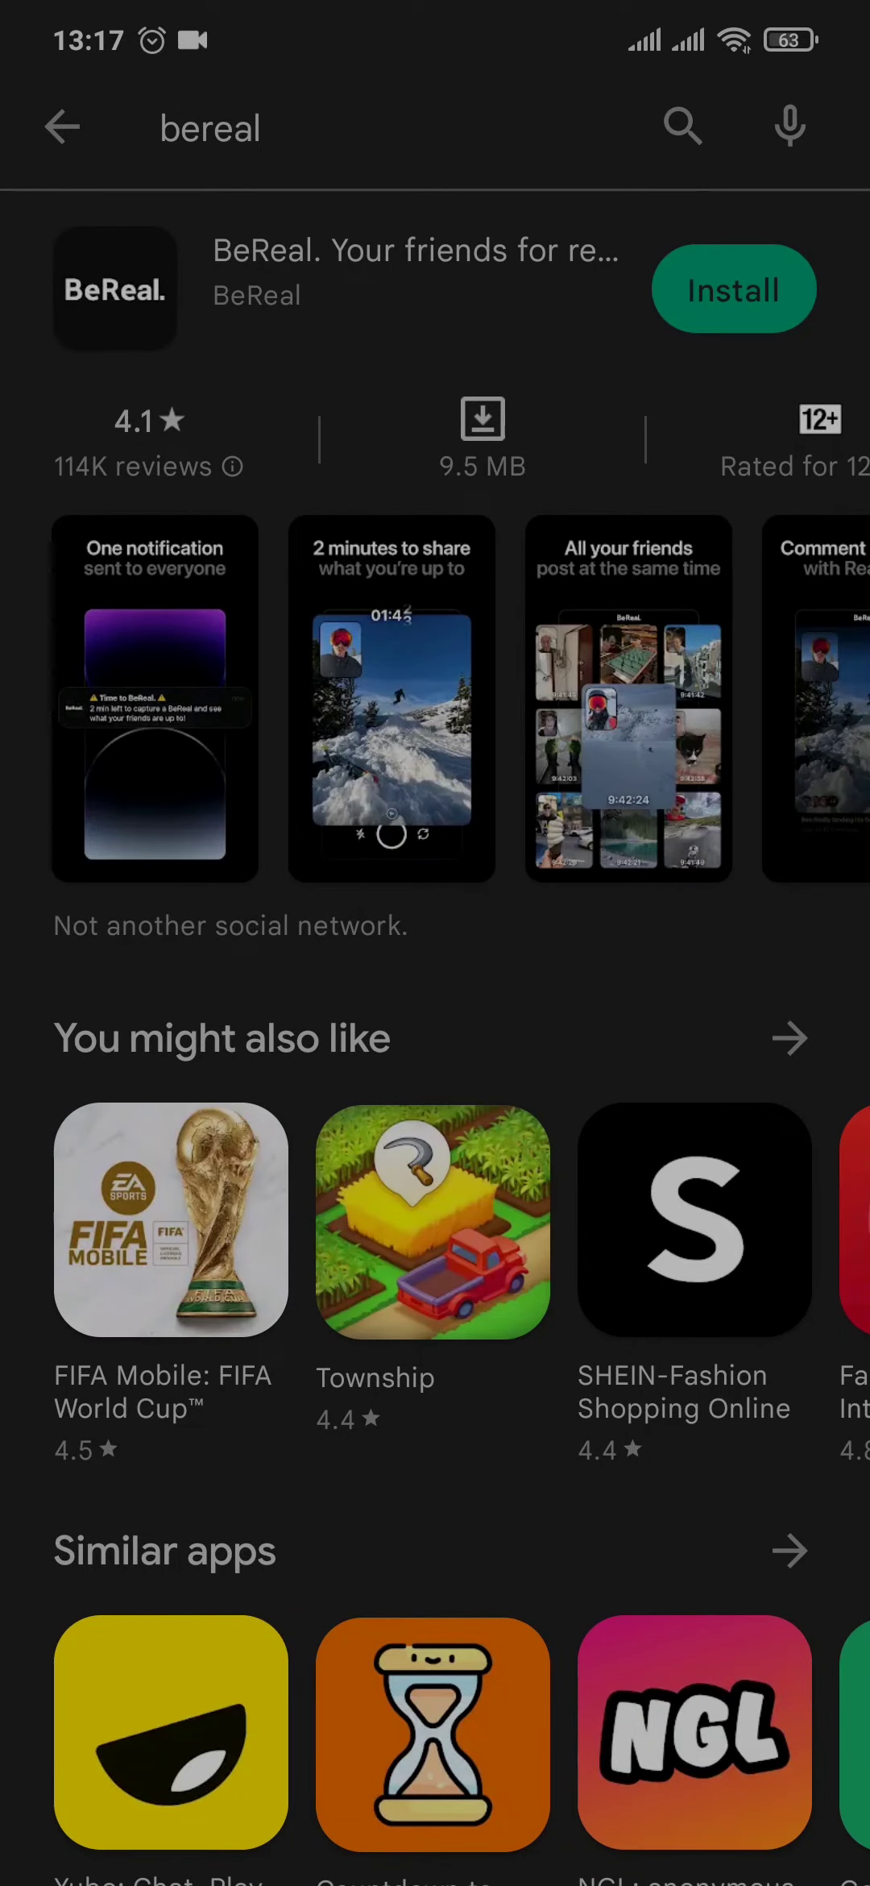
click(734, 290)
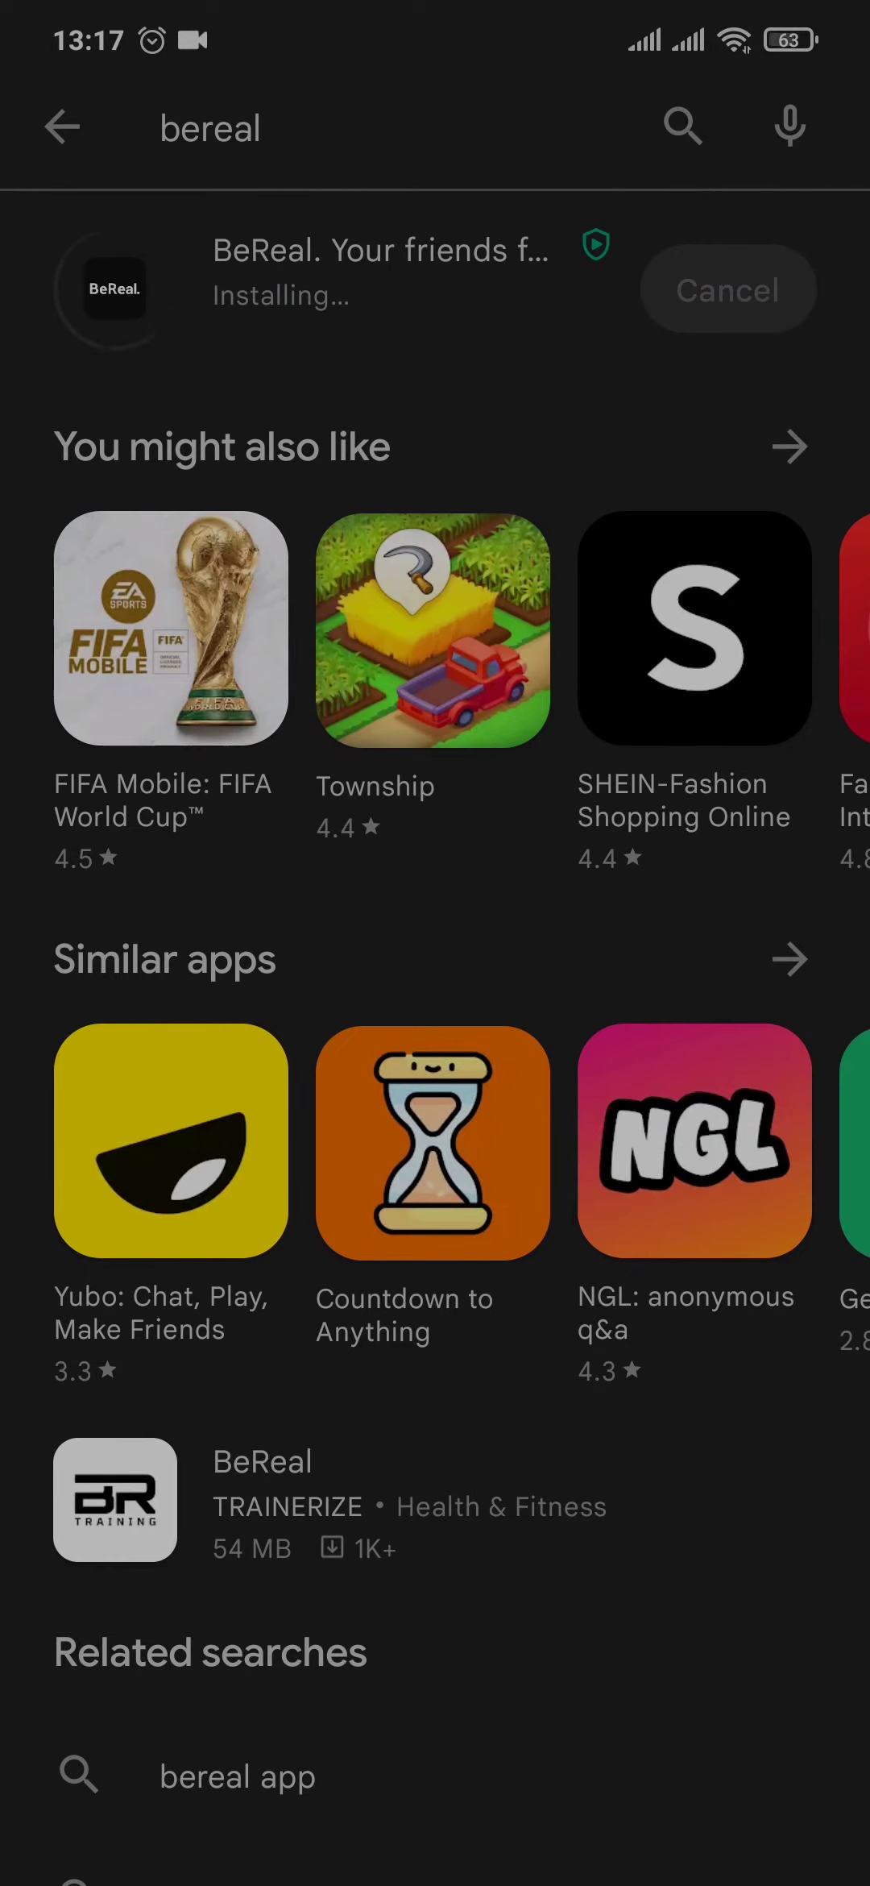
key(super)
Step: Open BeReal from its store page, skip the intro to the name screen, then go home
click(655, 1052)
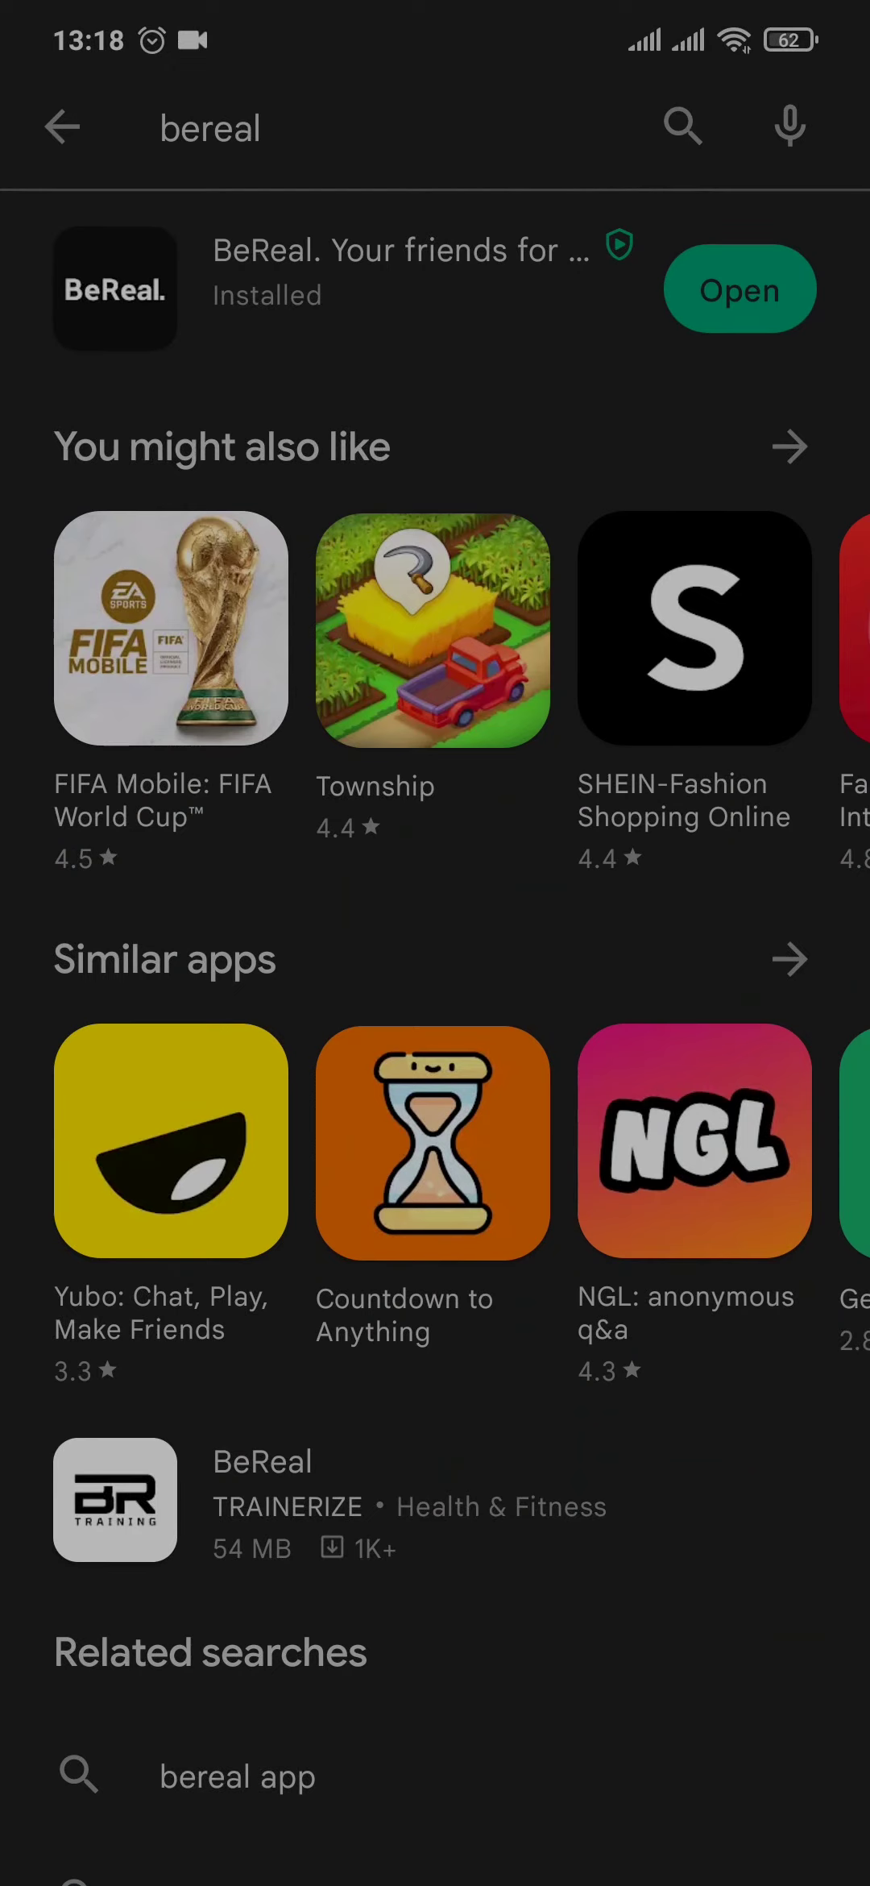
click(739, 290)
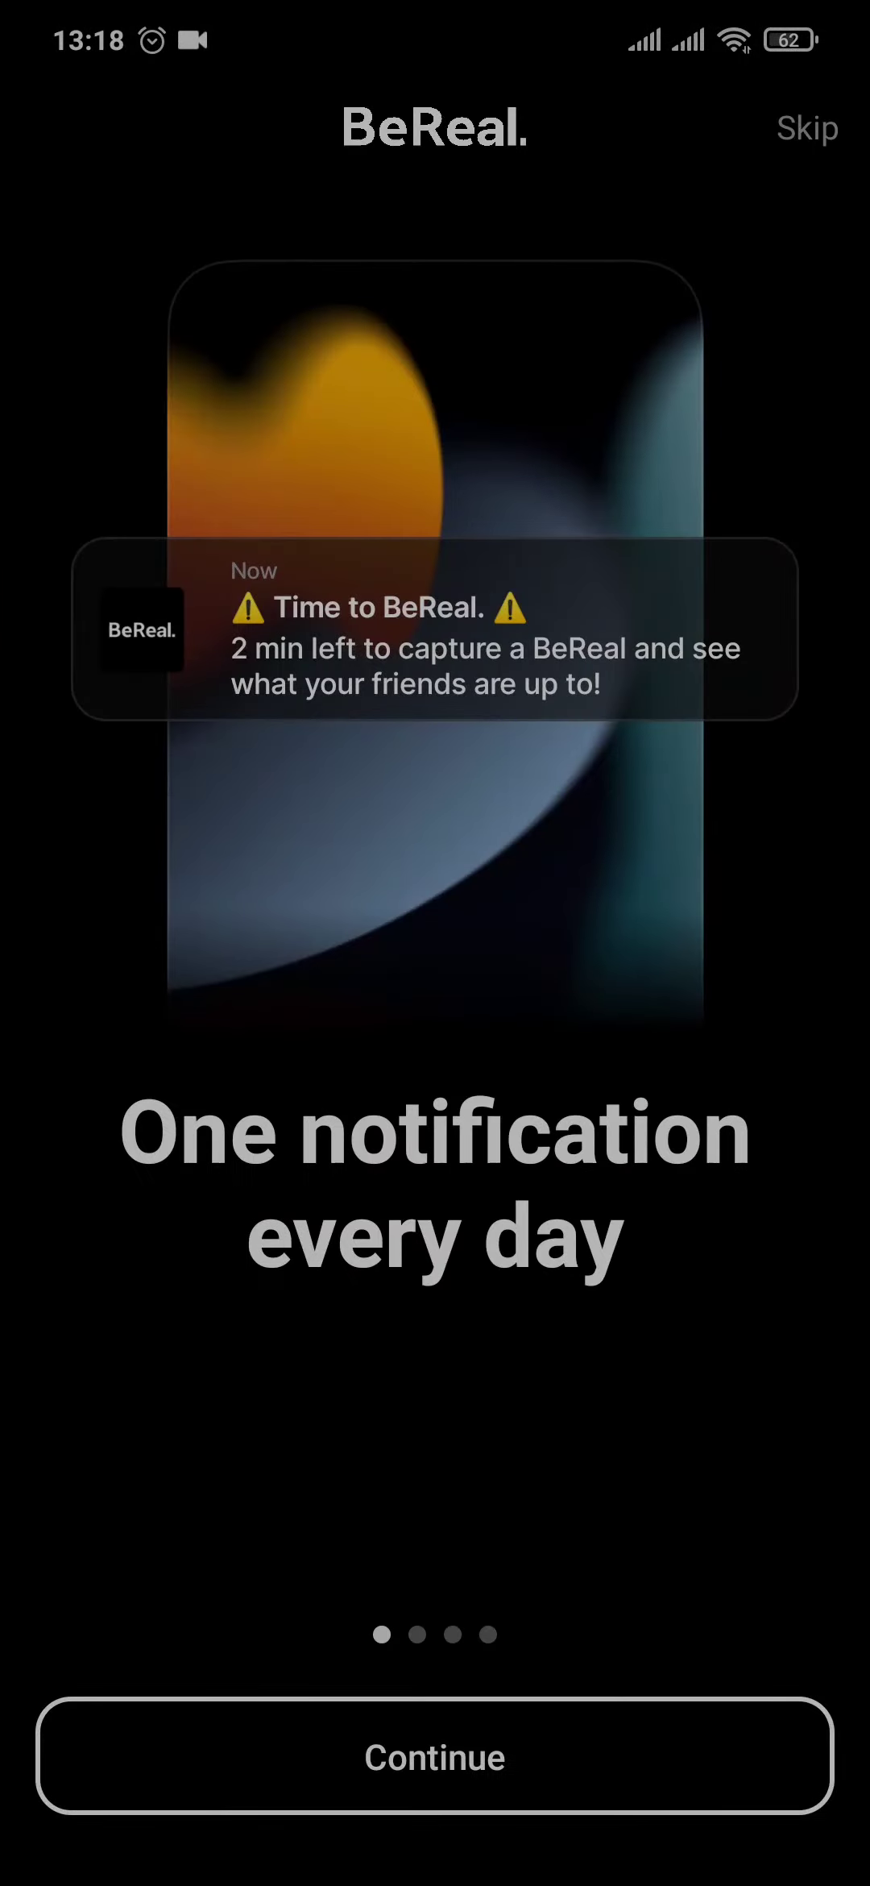
click(806, 129)
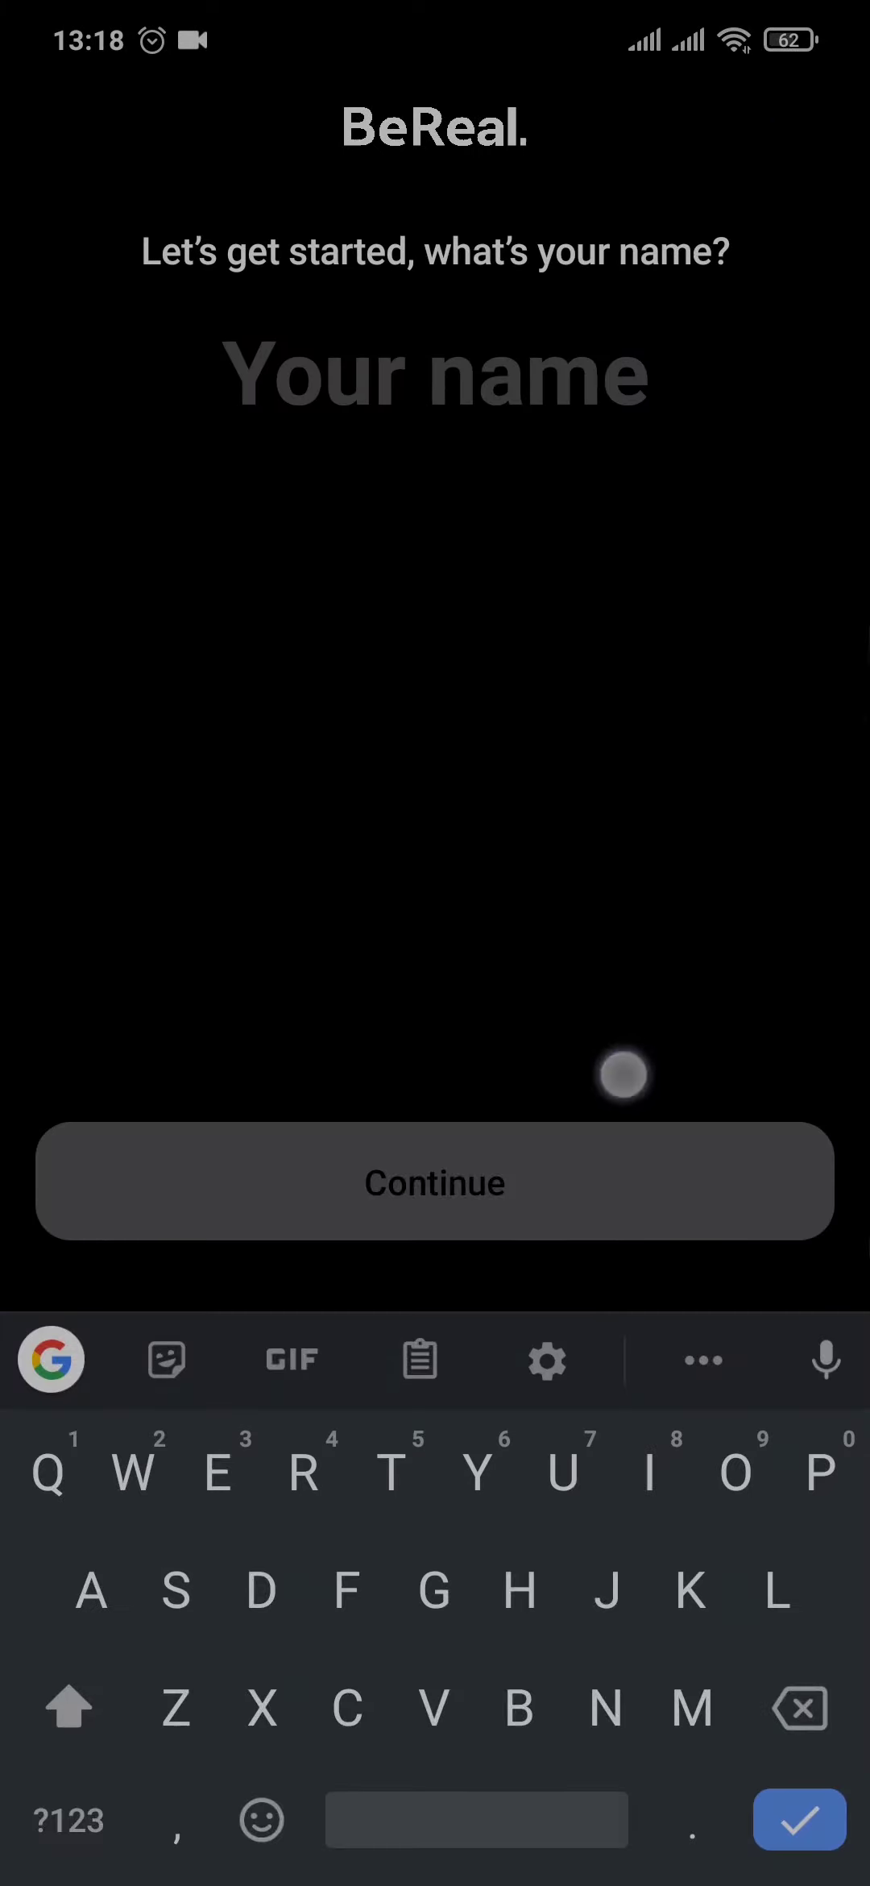
click(622, 1075)
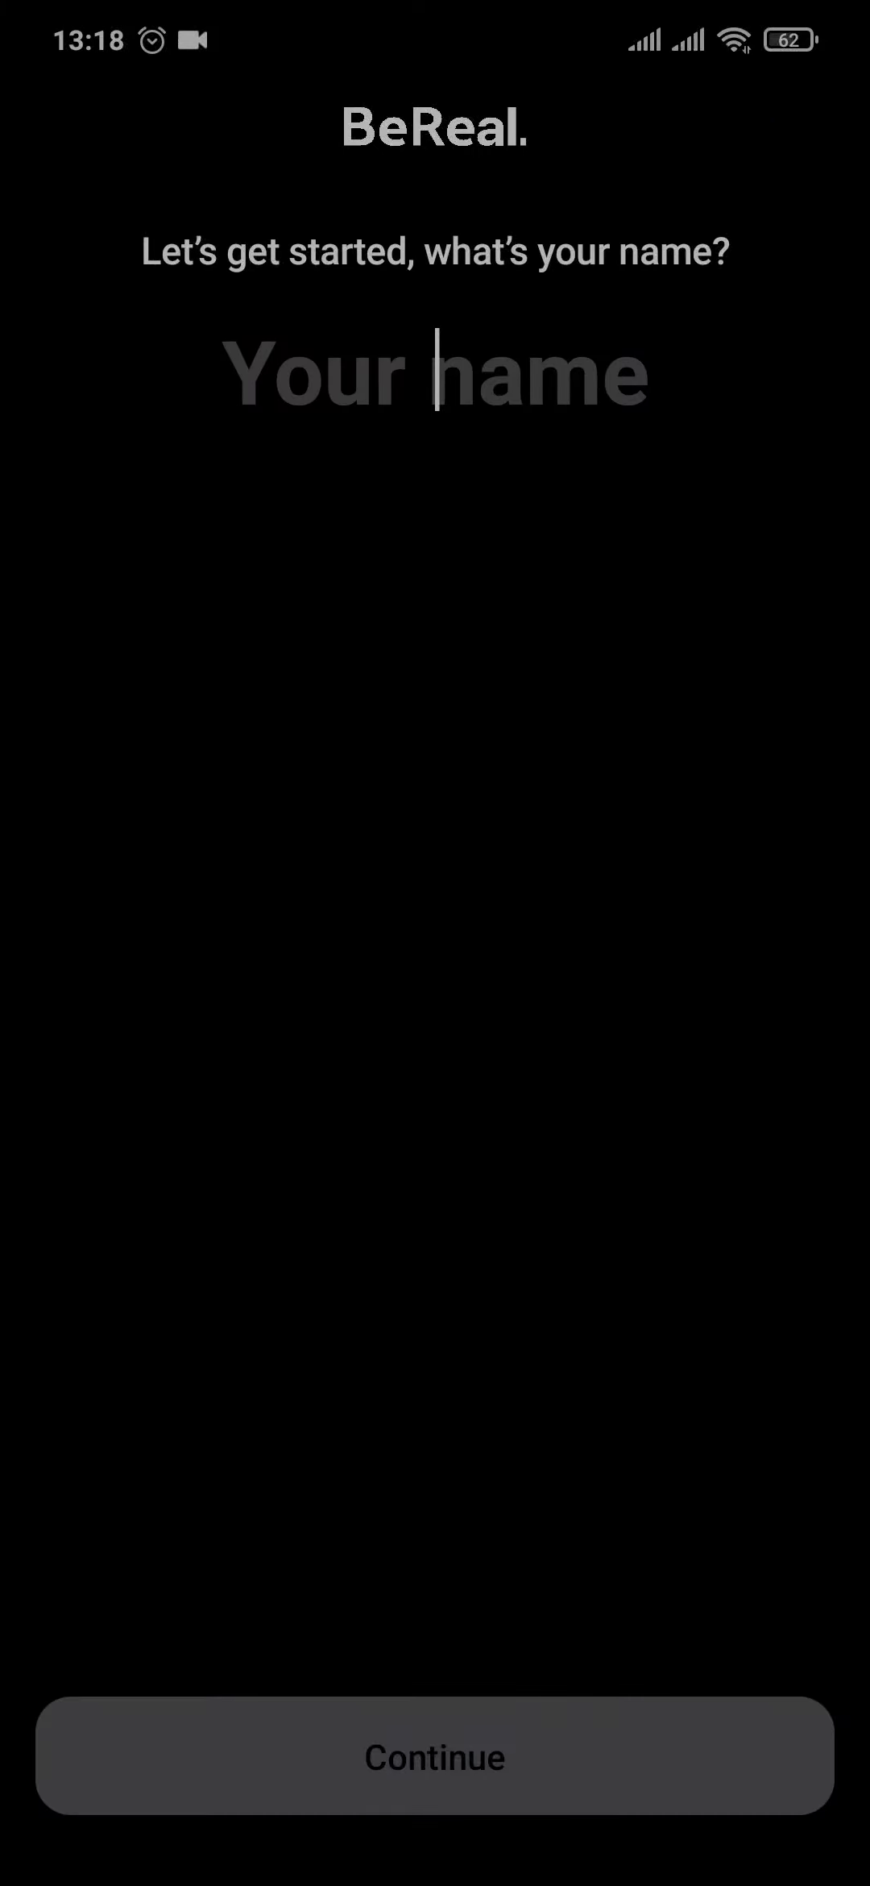
click(537, 1836)
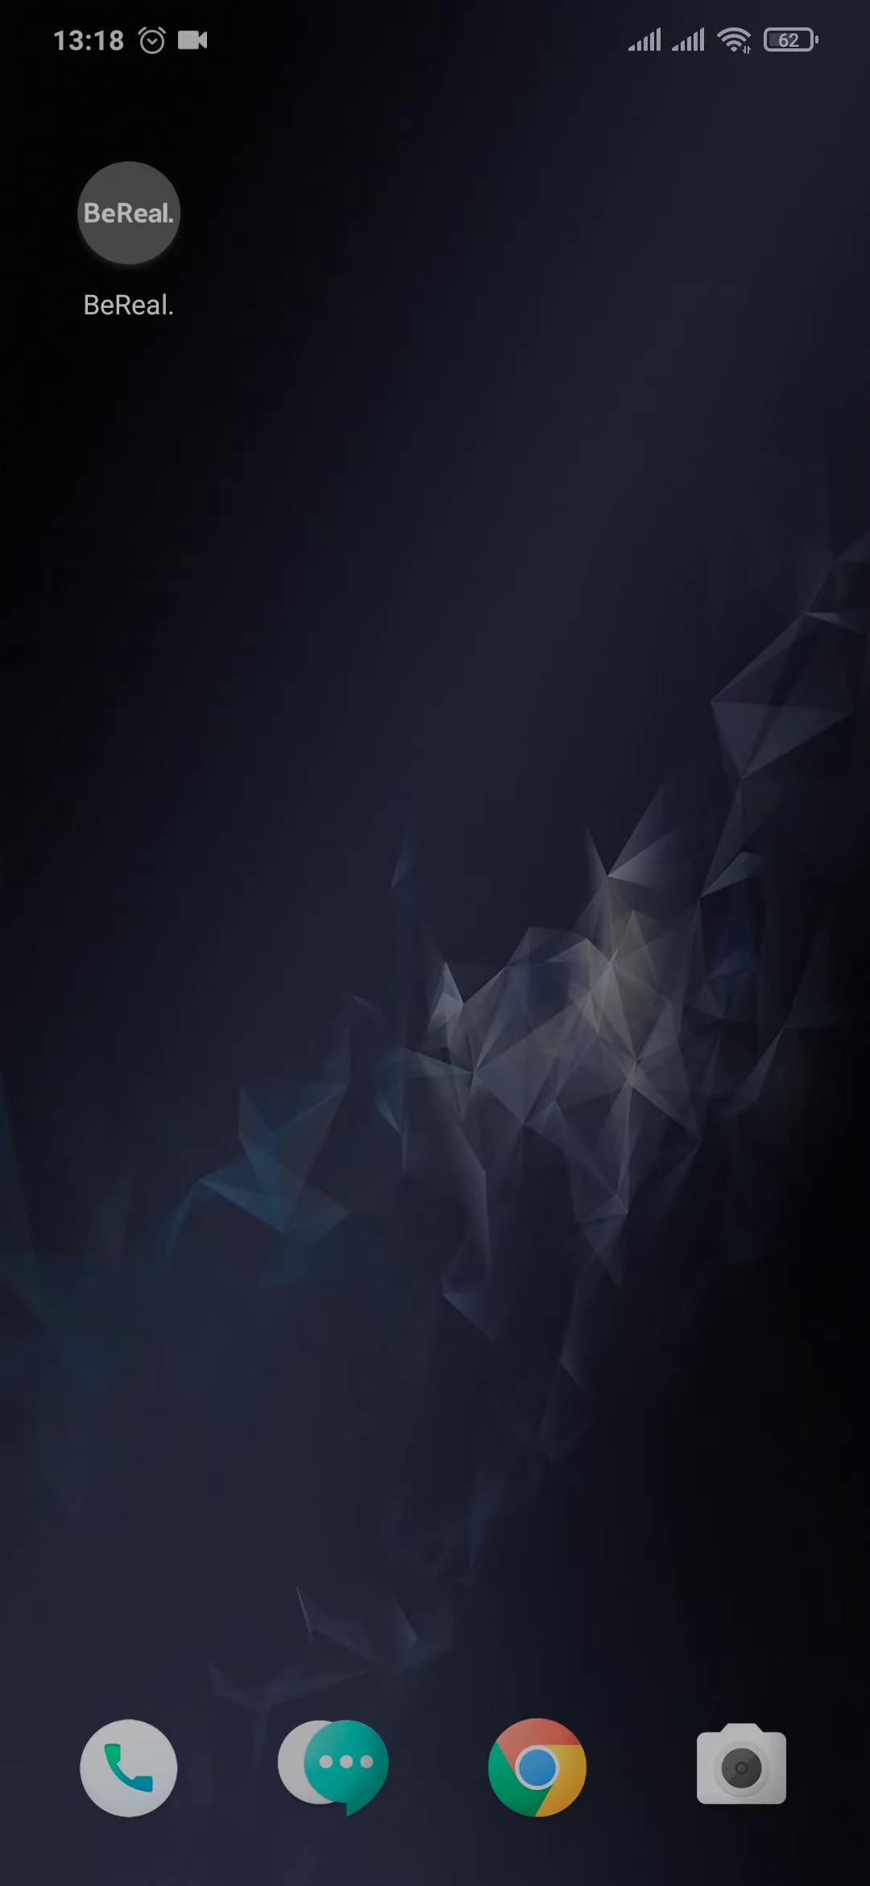